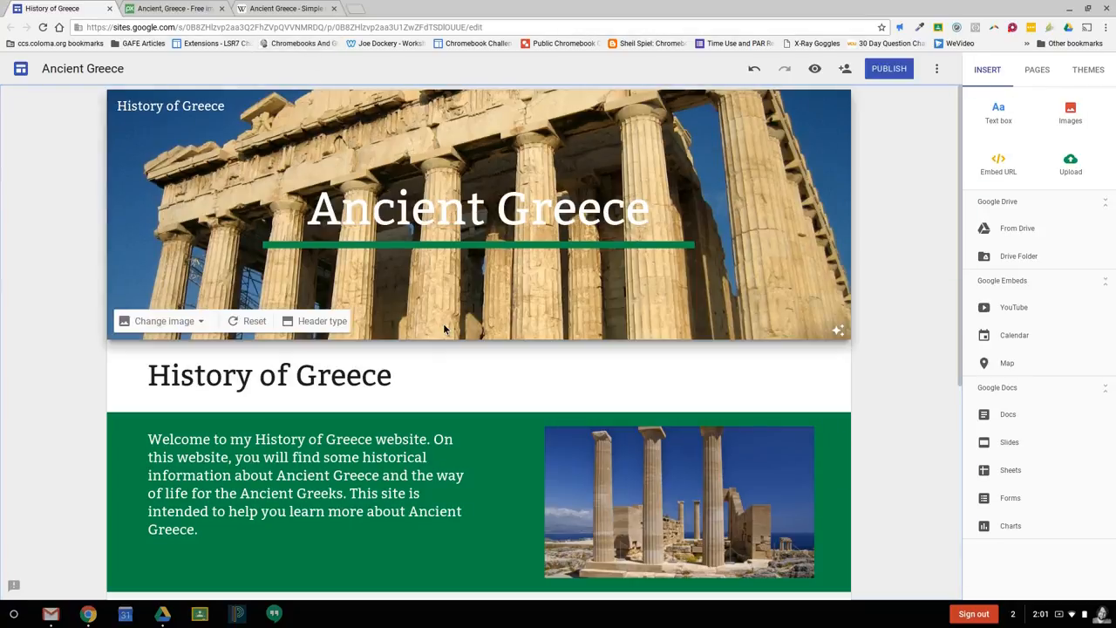
- Insert a text box below the Introduction to Ancient Greece video and enter the label "Header Image:"
scroll(444, 328, down, 3)
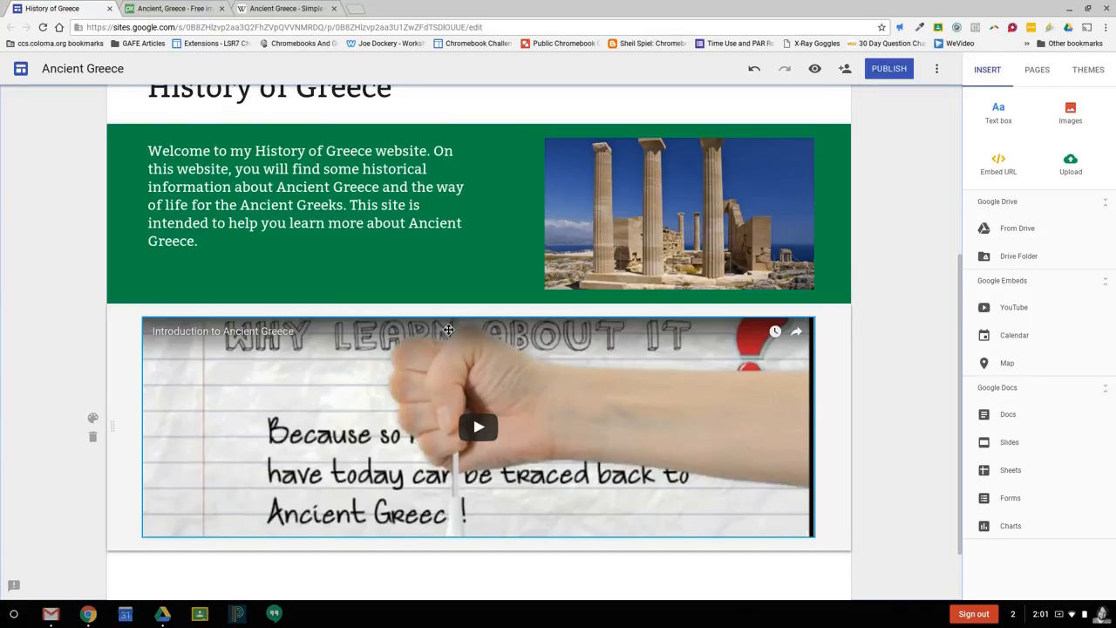
scroll(448, 329, up, 3)
scroll(448, 327, down, 3)
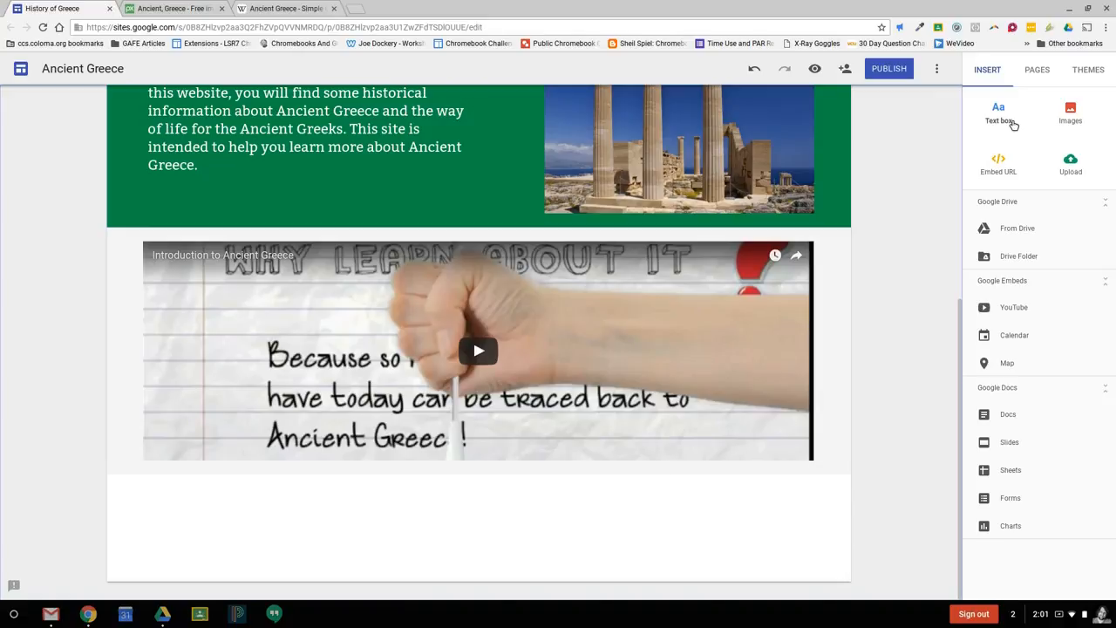
click(1012, 125)
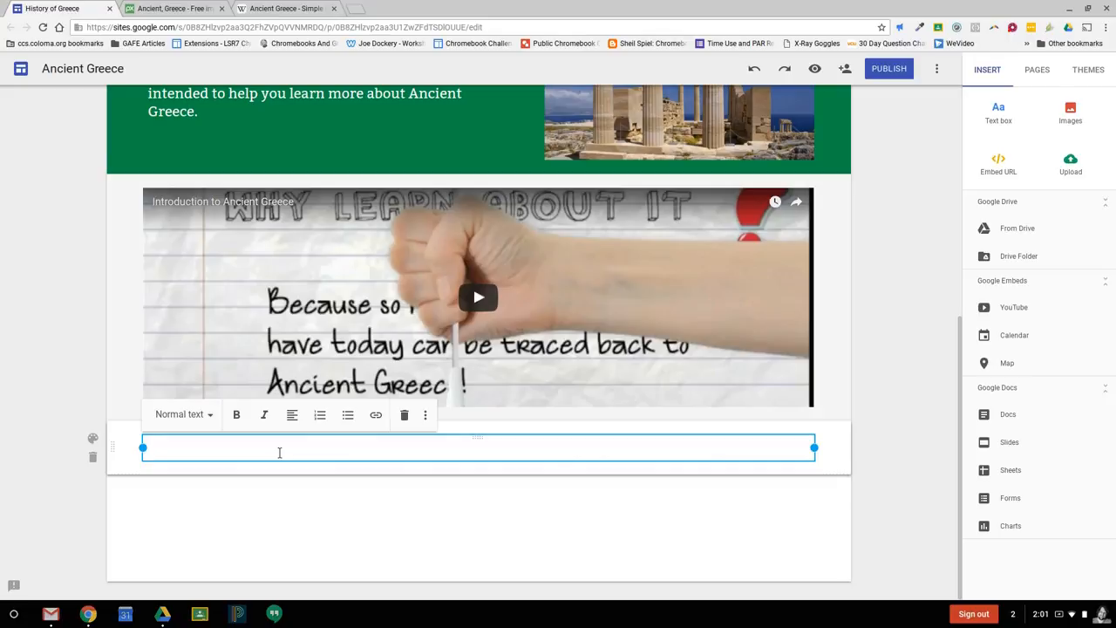
text(Header)
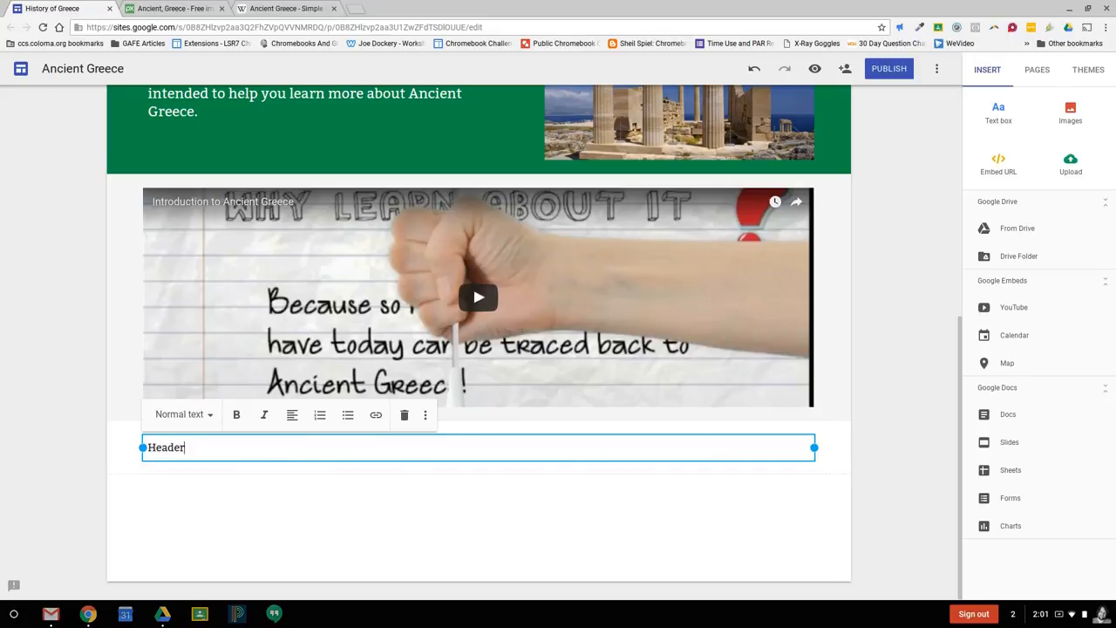
text( ImageL)
key(BackSpace)
text(L)
key(BackSpace)
key(BackSpace)
- Copy the web address of the Wikipedia Ancient Greece article and return to the site editor
click(286, 8)
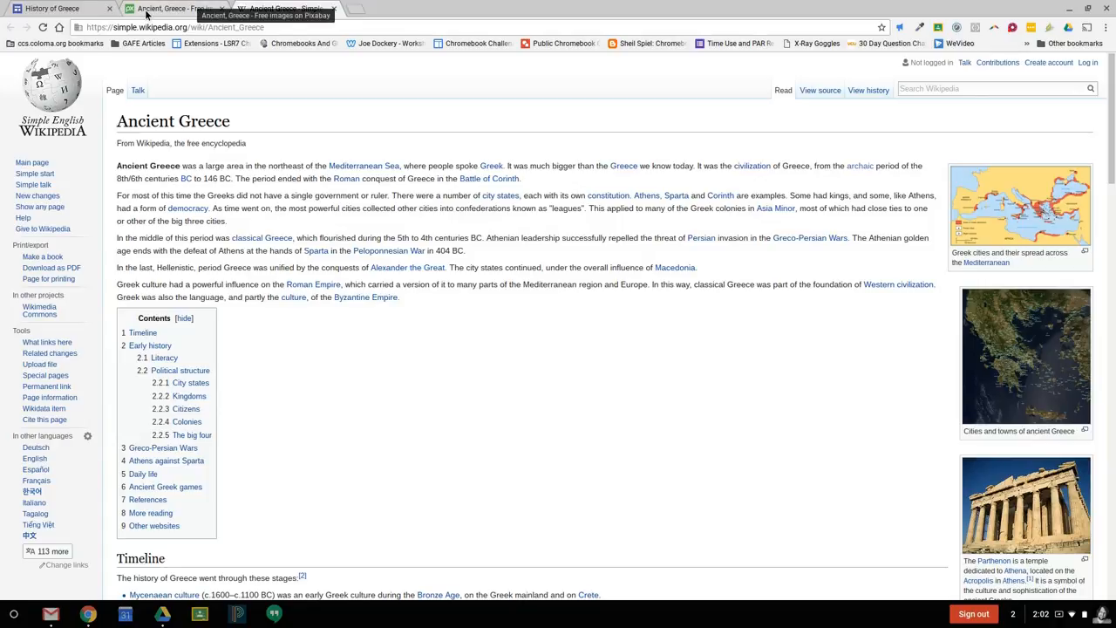
click(181, 29)
key(ctrl+c)
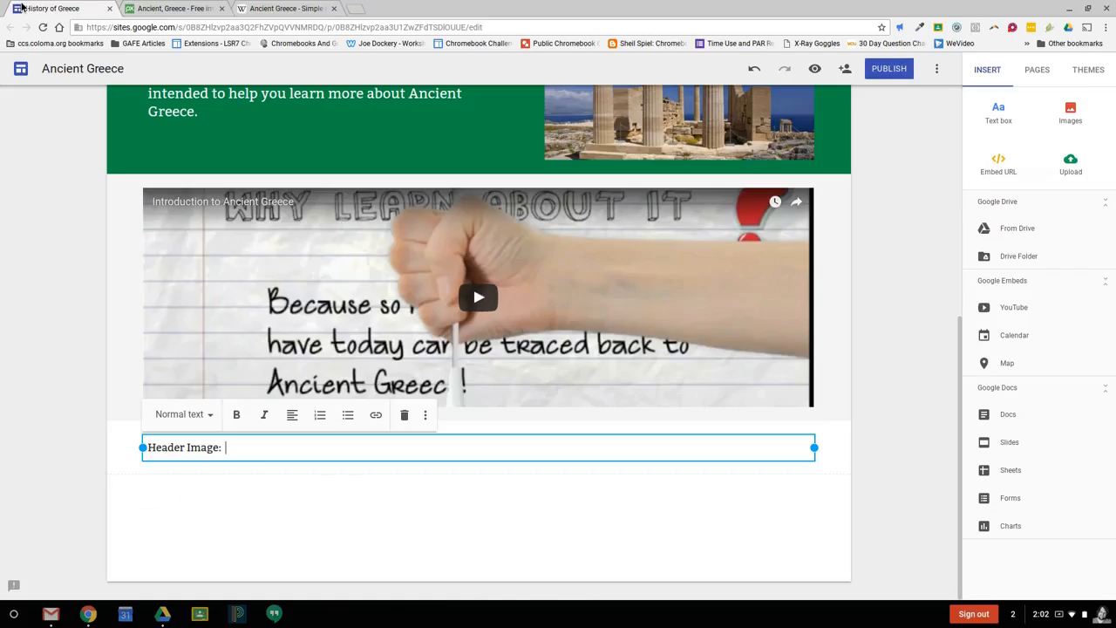
click(29, 8)
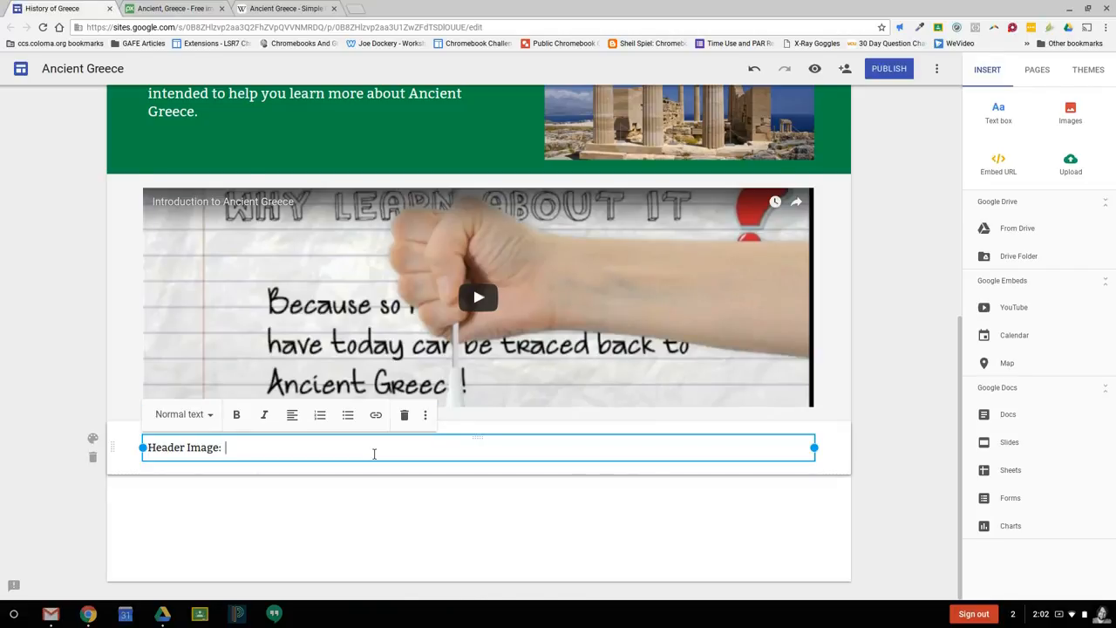
- Add "Wikipedia Ancient Greece" after the "Header Image:" label and link that text to the copied article address
text(Wiki)
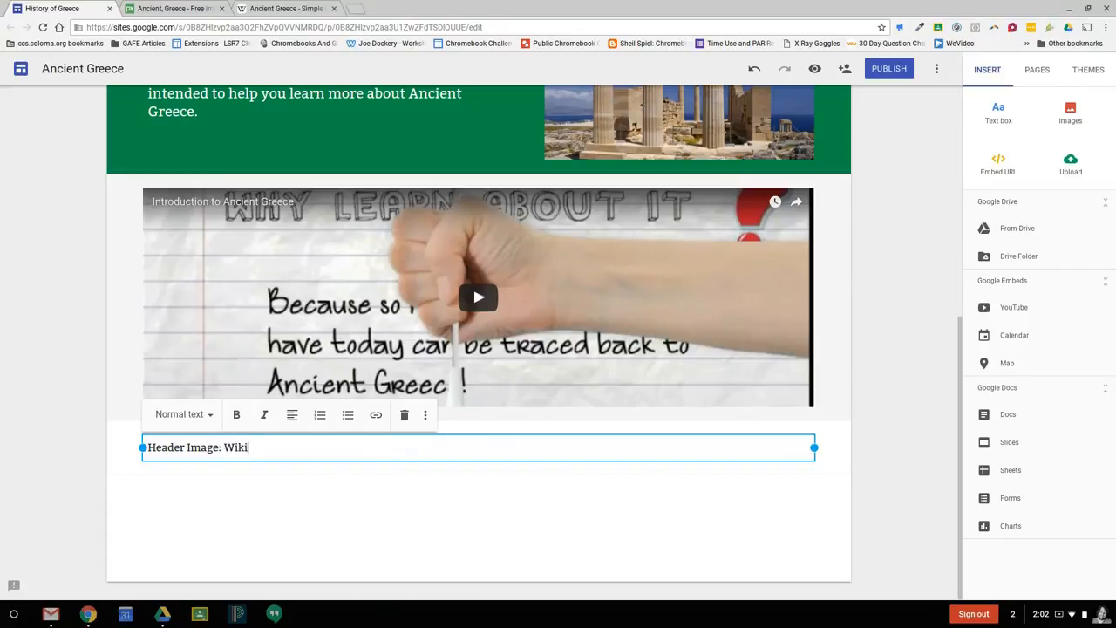
text(pedia Ancient Greece)
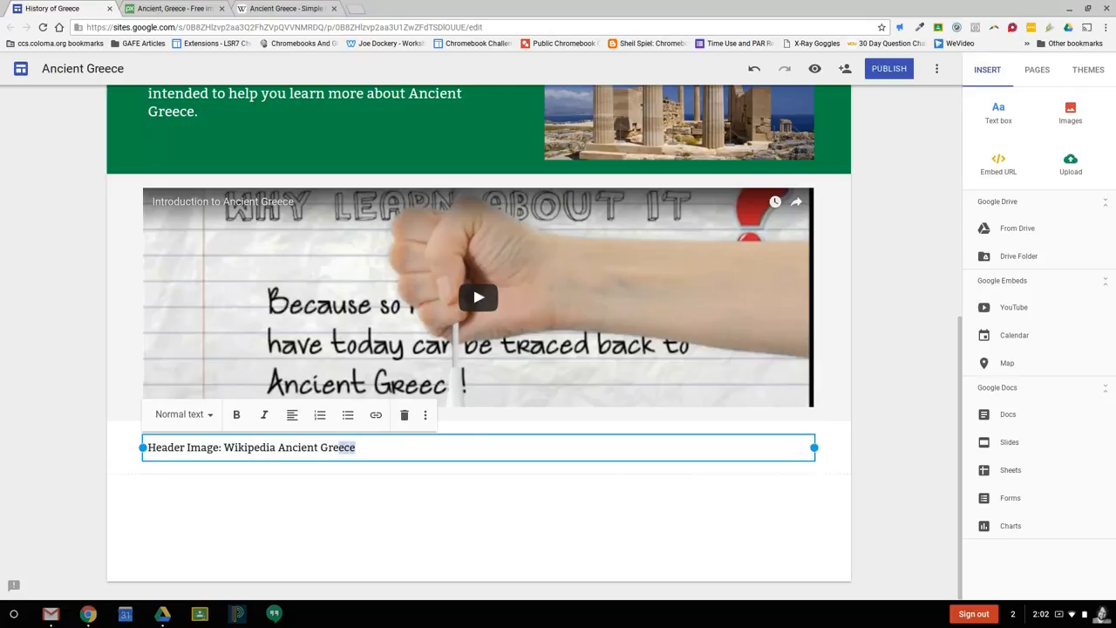
key(shift+Left)
key(shift+Left)
key(shift+Left)
key(shift+Left)
key(shift+Left)
key(shift+Left)
key(shift+Left)
key(shift+Left)
key(shift+Left)
key(shift+Left)
key(shift+Left)
key(shift+Left)
key(shift+Left)
key(shift+Left)
key(shift+Left)
key(shift+Left)
key(shift+Left)
key(shift+Left)
key(shift+Left)
key(shift+Left)
key(shift+Left)
key(shift+Left)
key(shift+Left)
key(shift+Left)
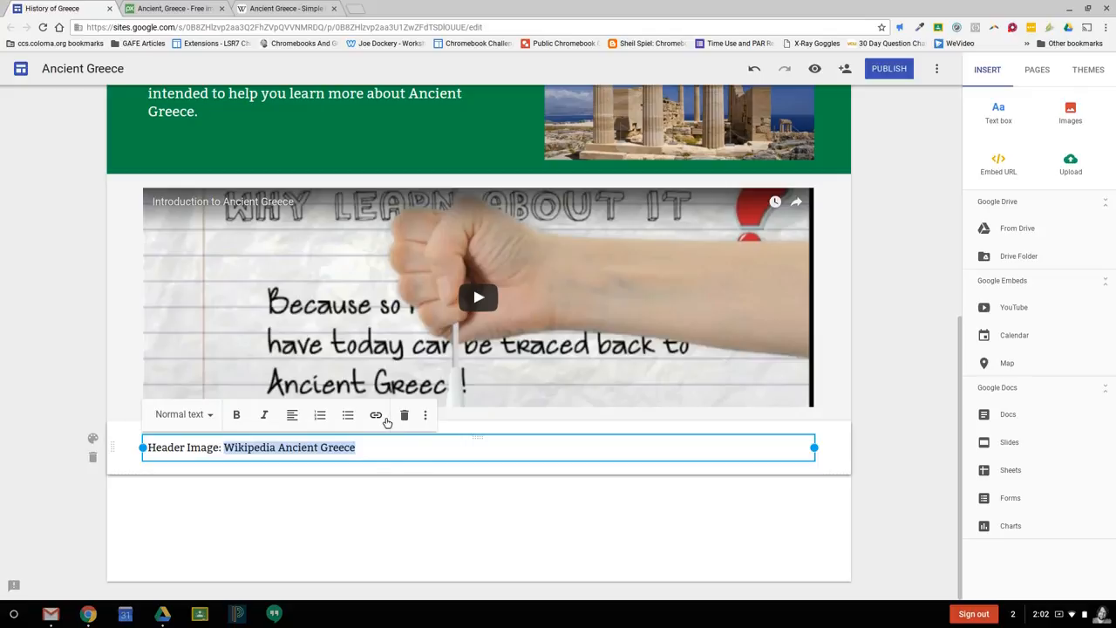
click(376, 416)
key(ctrl+v)
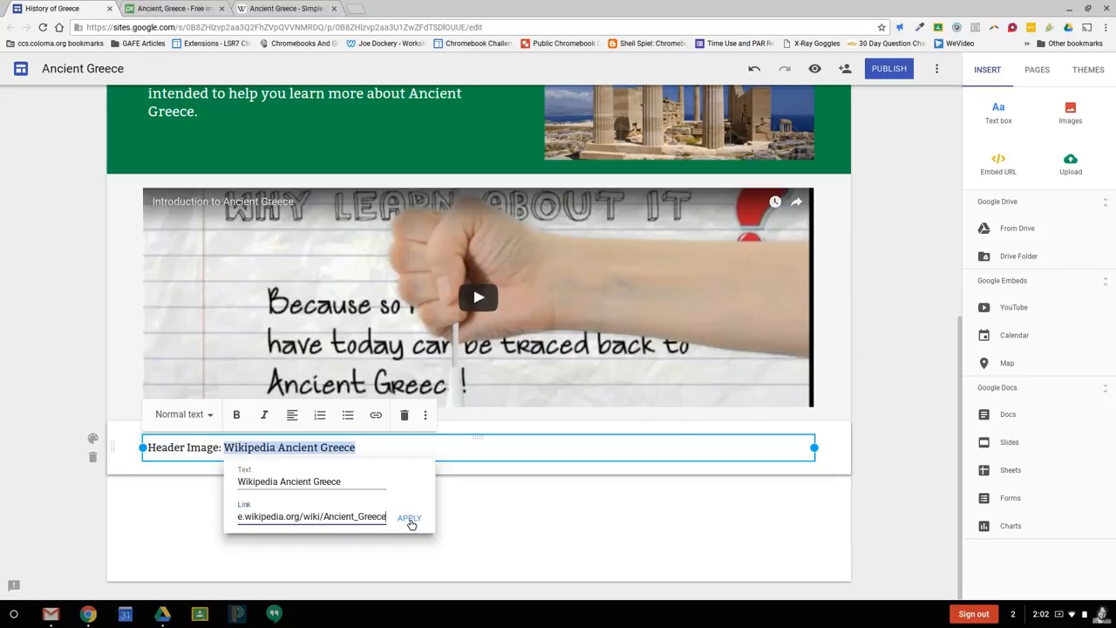
click(410, 519)
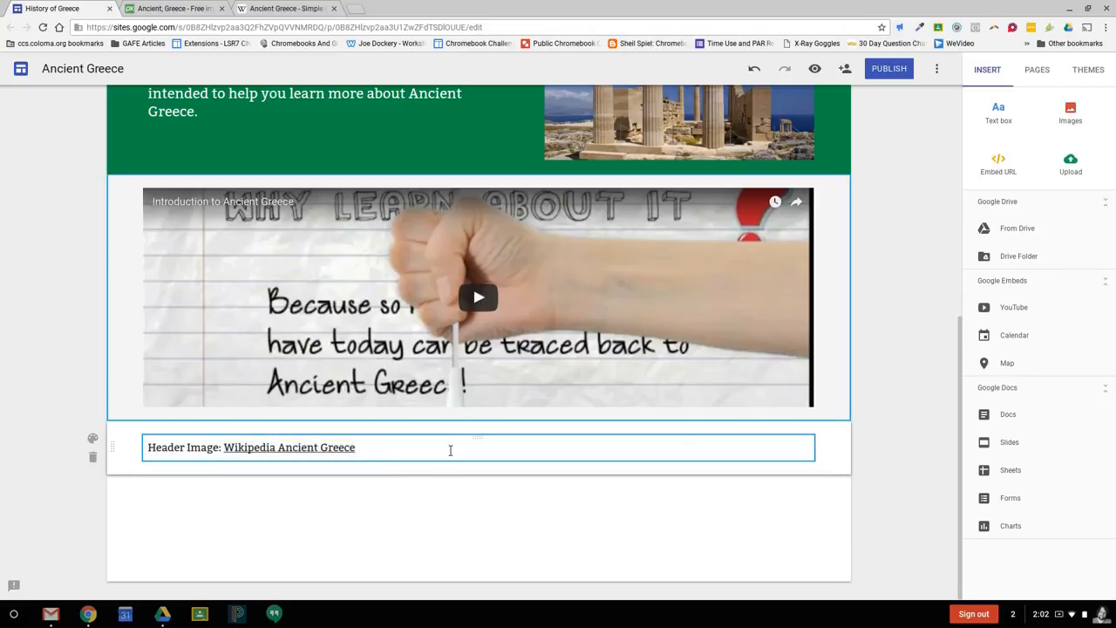
- Add a second line reading "Feature Image:" below the header image credit
click(451, 448)
key(Return)
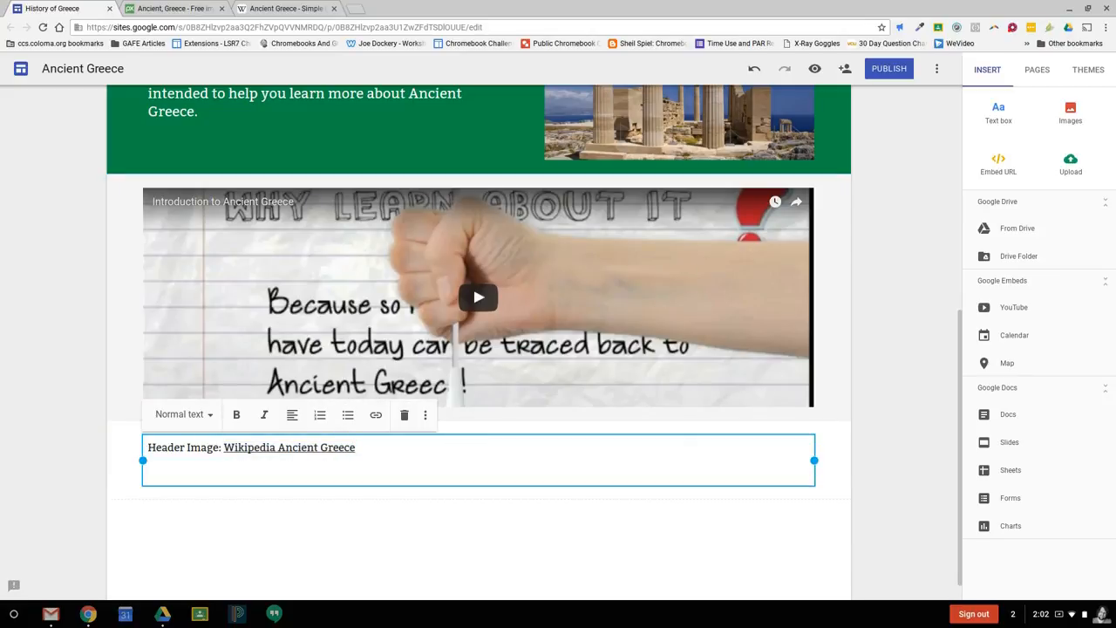
scroll(451, 447, up, 2)
scroll(451, 447, down, 1)
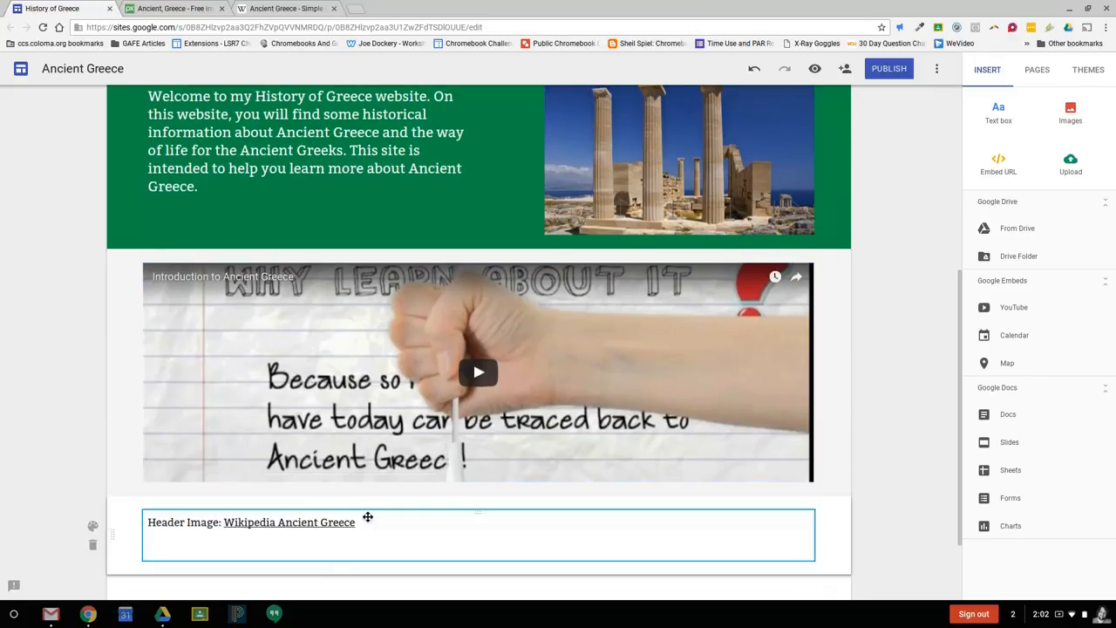
click(316, 561)
text(Feature IMage)
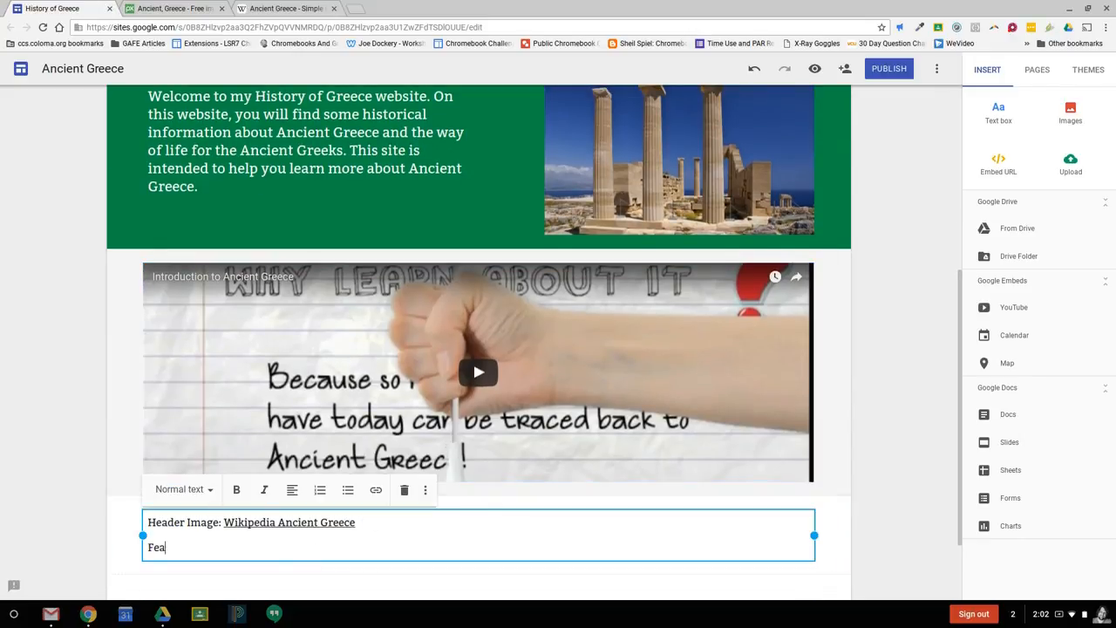
key(BackSpace)
key(BackSpace)
key(BackSpace)
key(BackSpace)
text(mage:)
- Find the three-column temple photo in the Pixabay results, copy its page address and return to the site editor
click(133, 7)
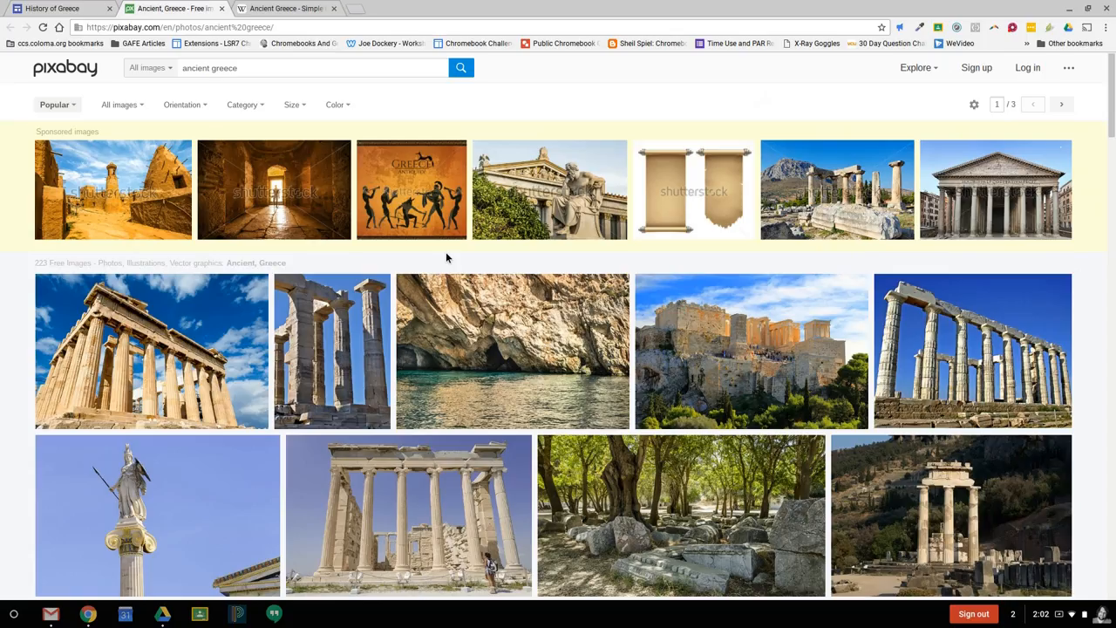
scroll(457, 369, down, 1)
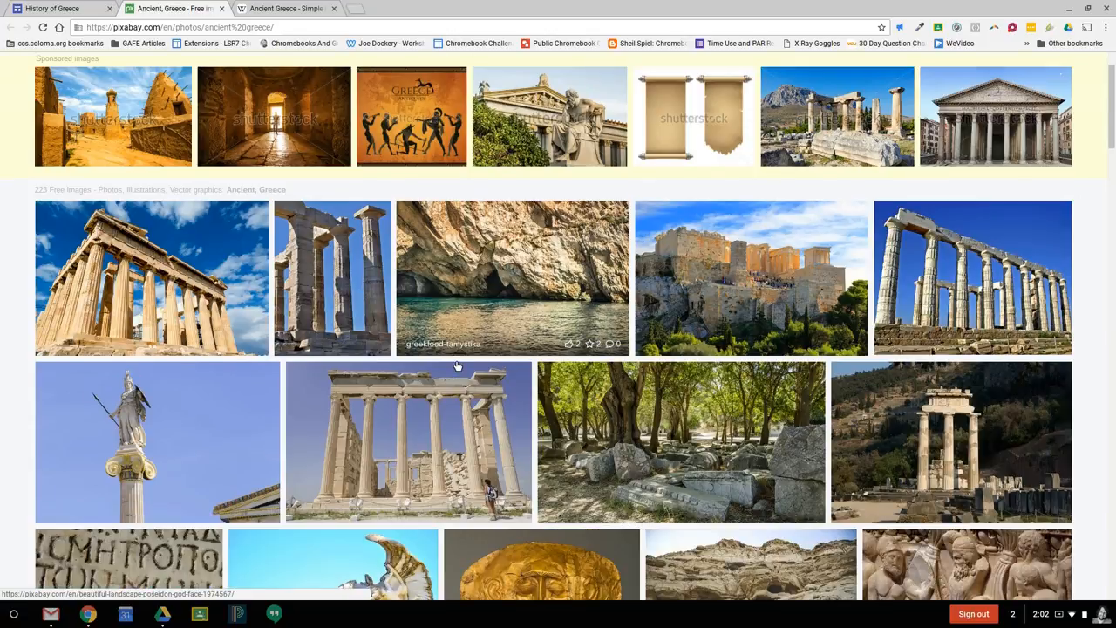
scroll(457, 367, down, 2)
scroll(456, 366, down, 3)
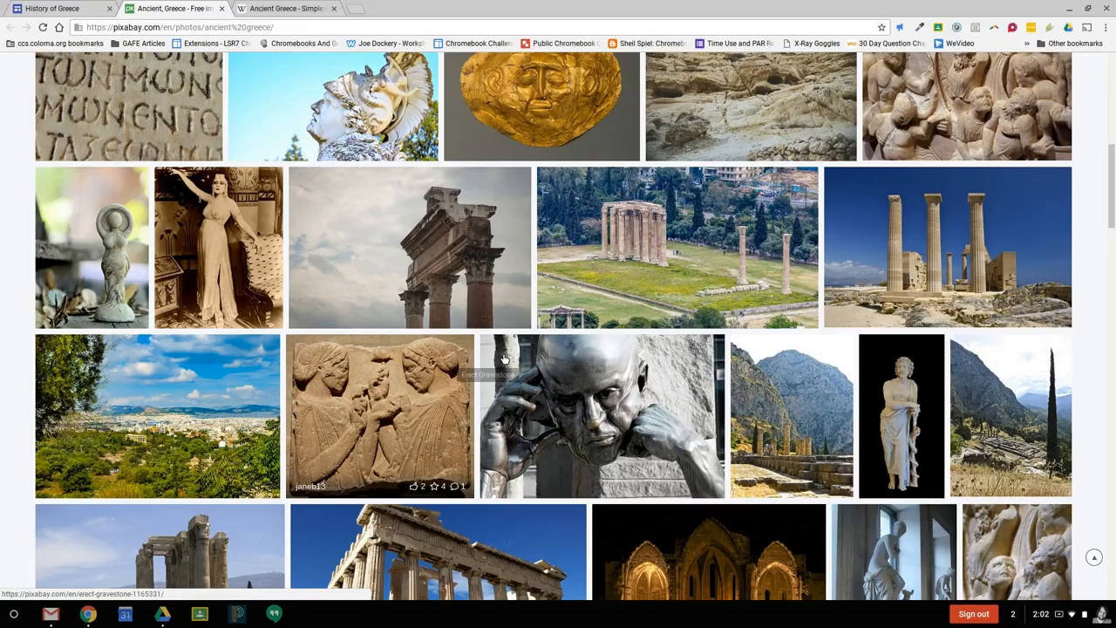
click(960, 253)
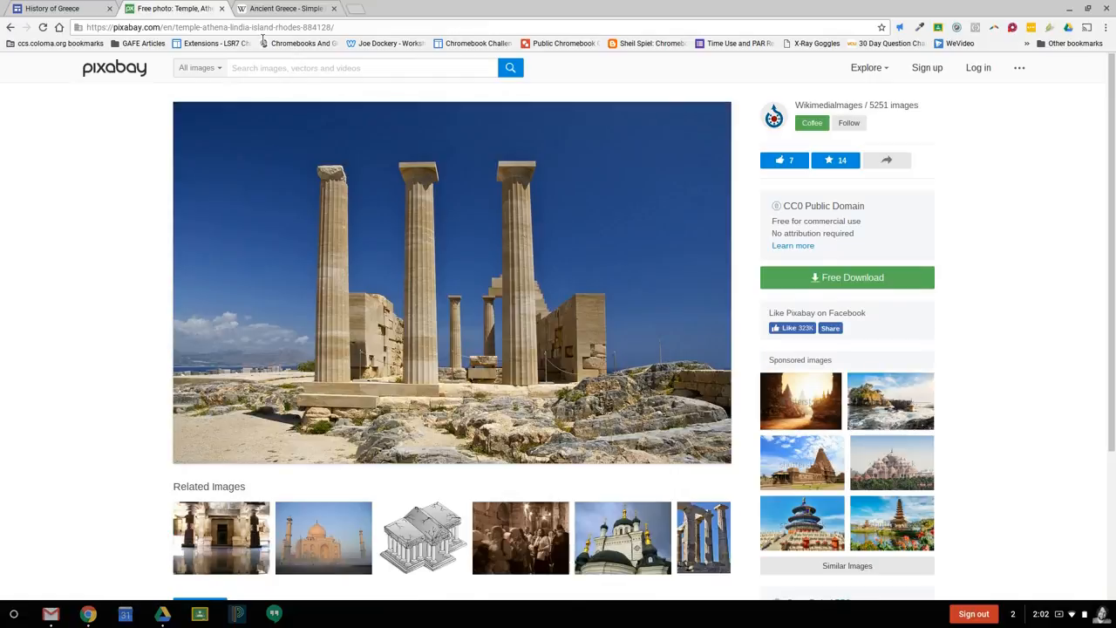
click(263, 38)
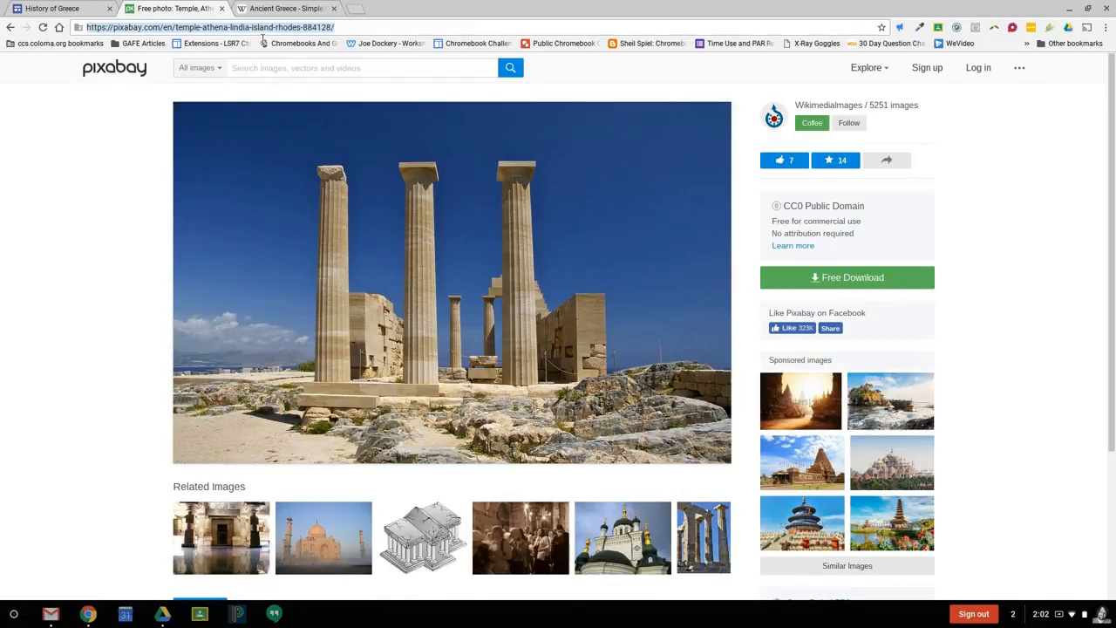
click(73, 9)
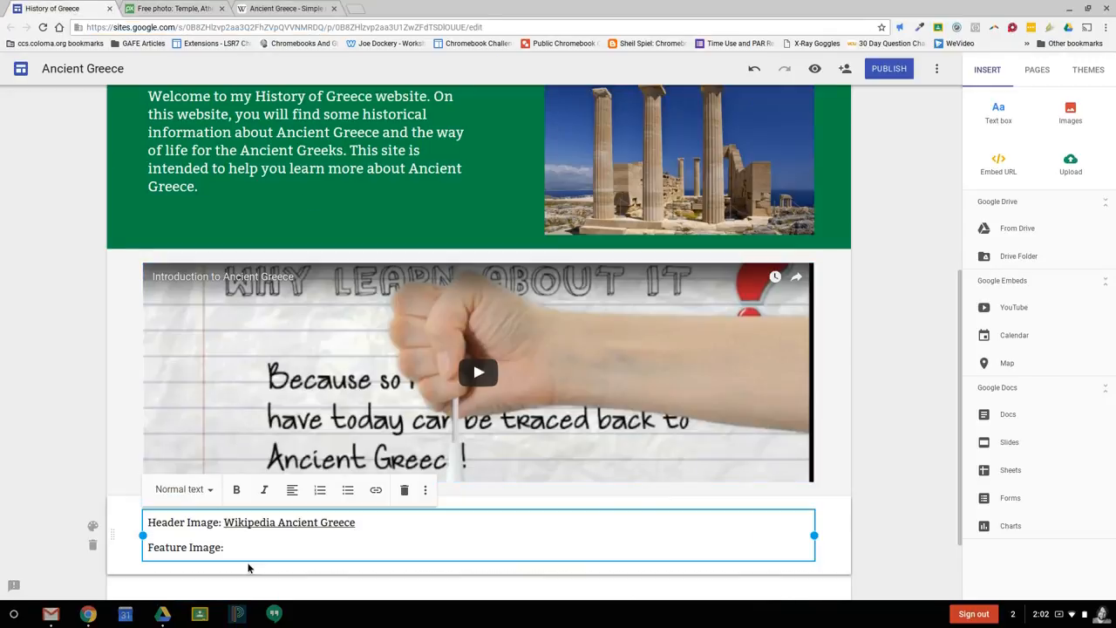
- Add "Pixabay.com Ancient Greece" after the "Feature Image:" label and link that text to the copied photo address
text(Pixa)
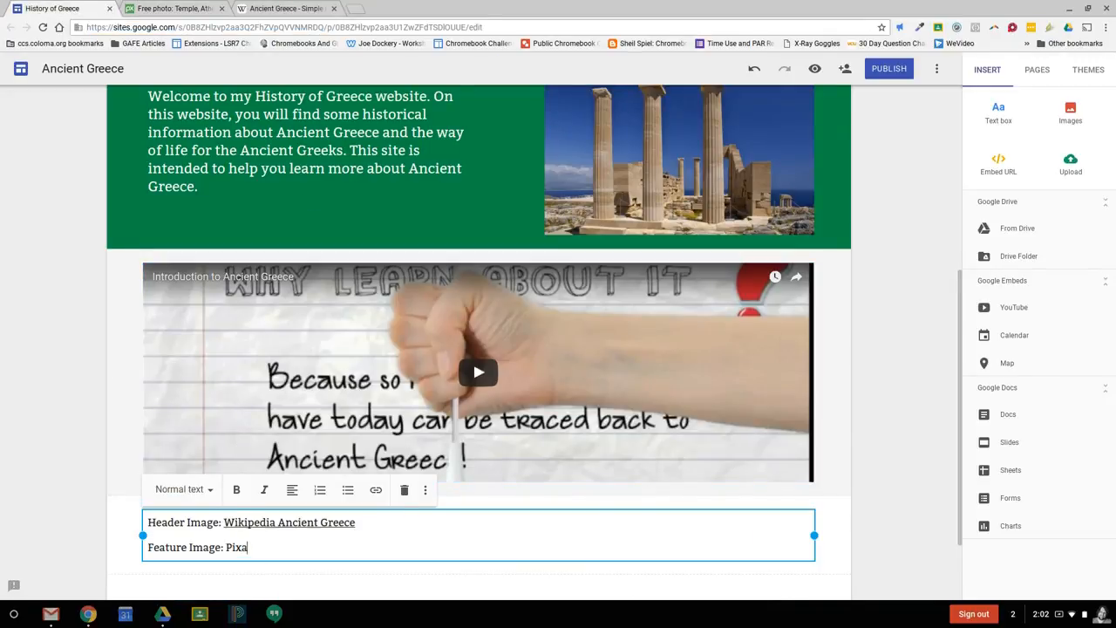
text(bay.com)
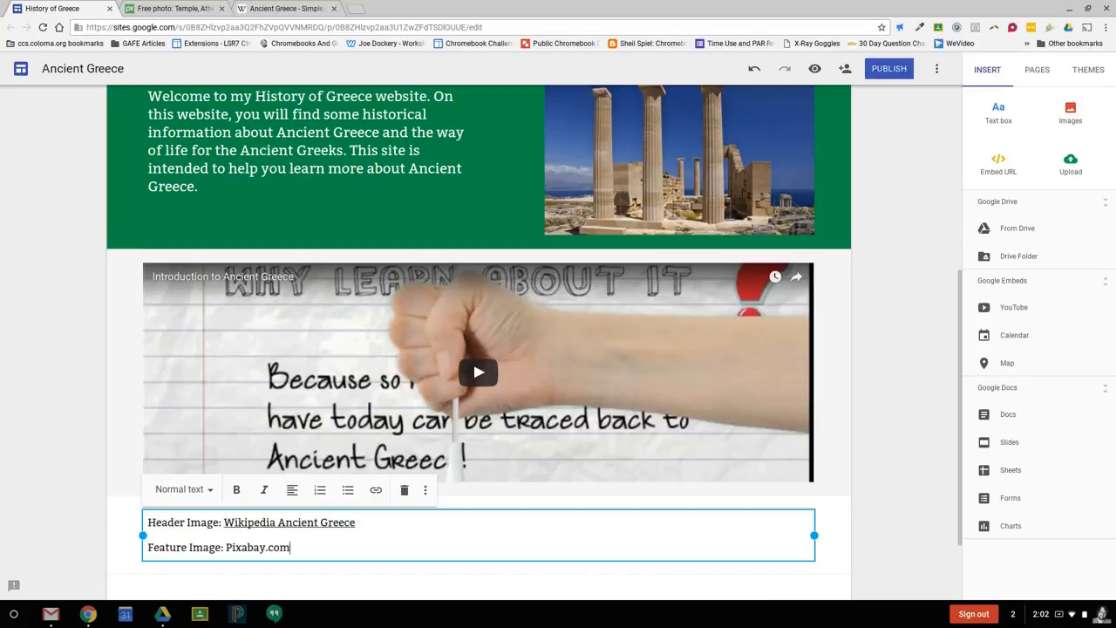
text( Ancient Greece)
drag(368, 548, 225, 547)
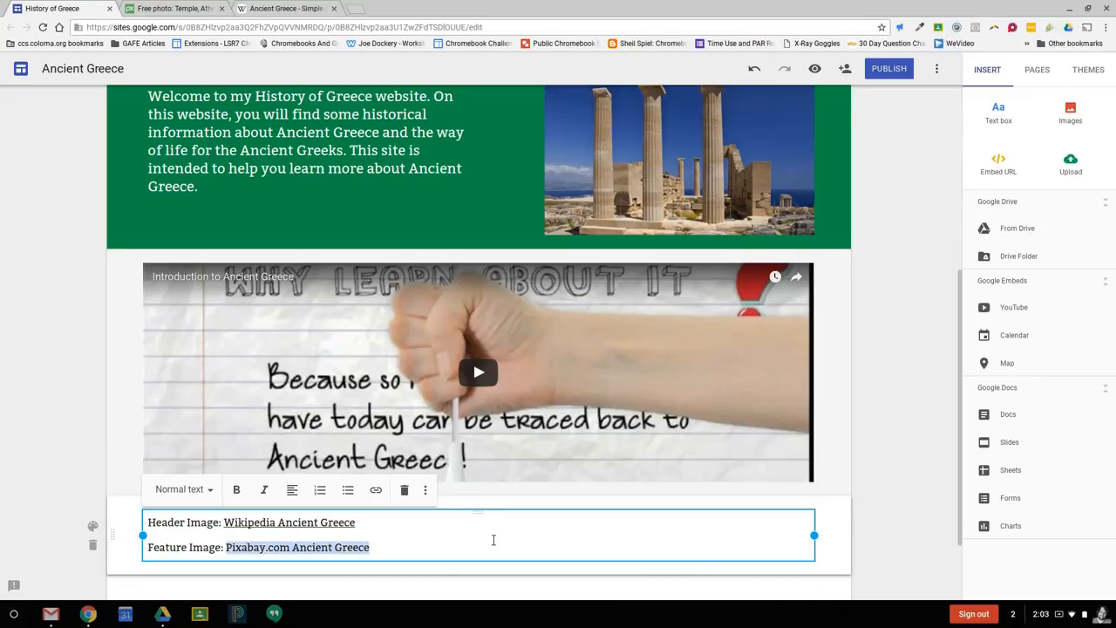
key(ctrl+k)
key(ctrl+v)
key(Return)
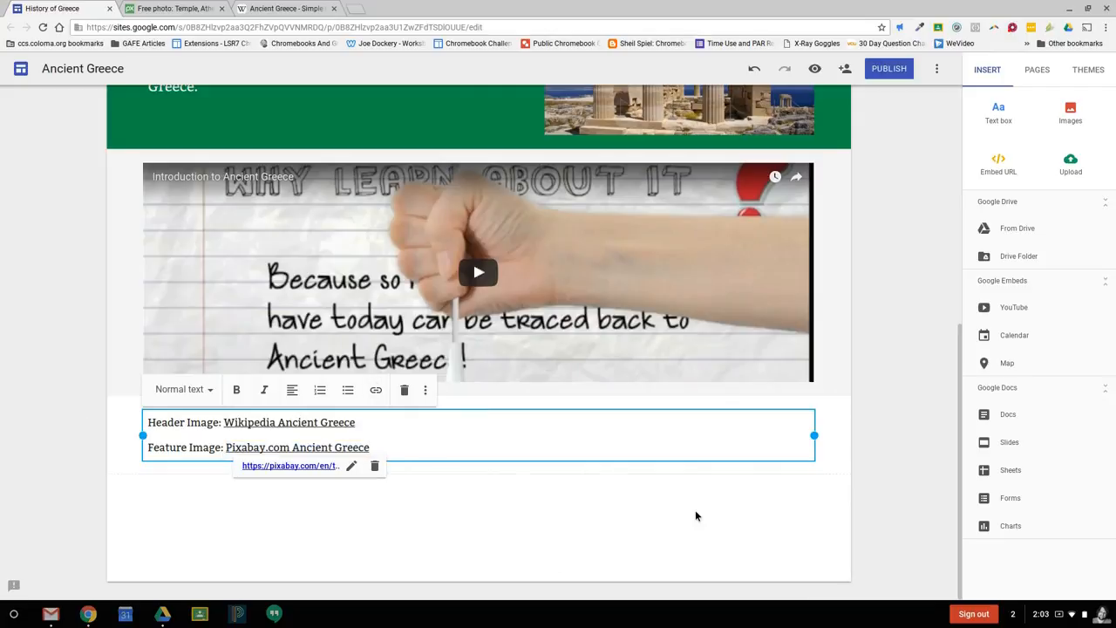
click(899, 506)
- Add a new page named "Religions" to the site
scroll(899, 504, up, 1)
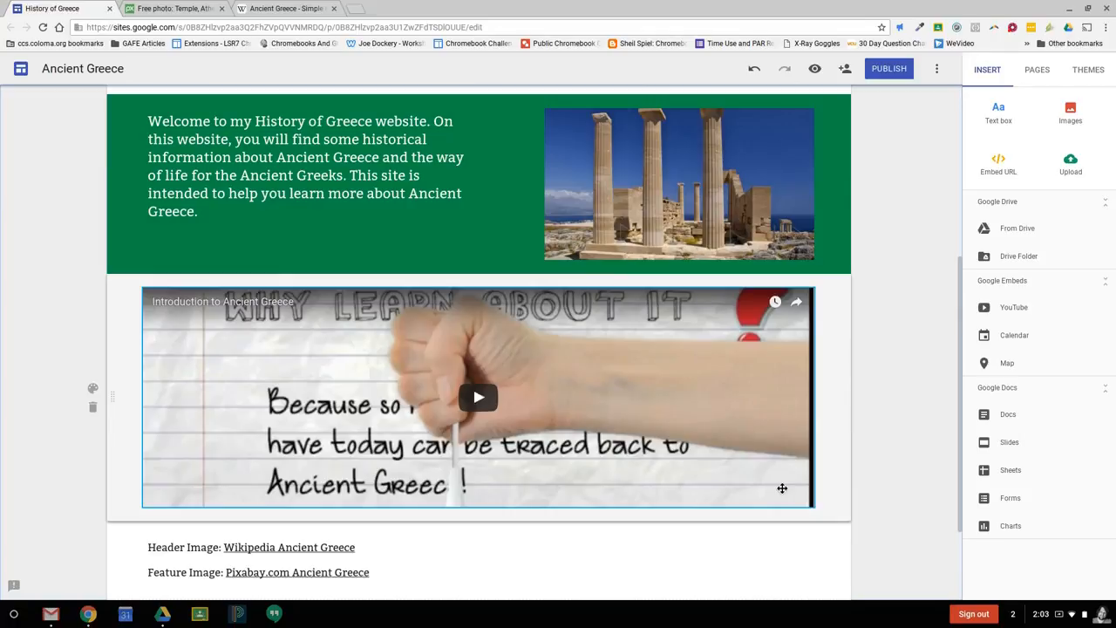
scroll(783, 472, up, 4)
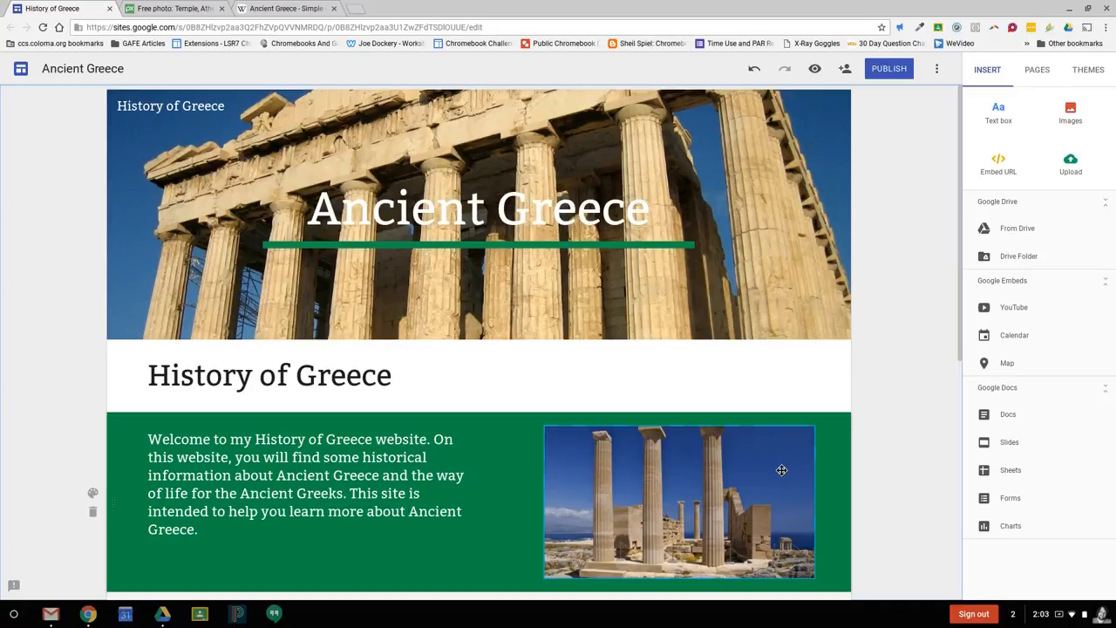
click(1038, 78)
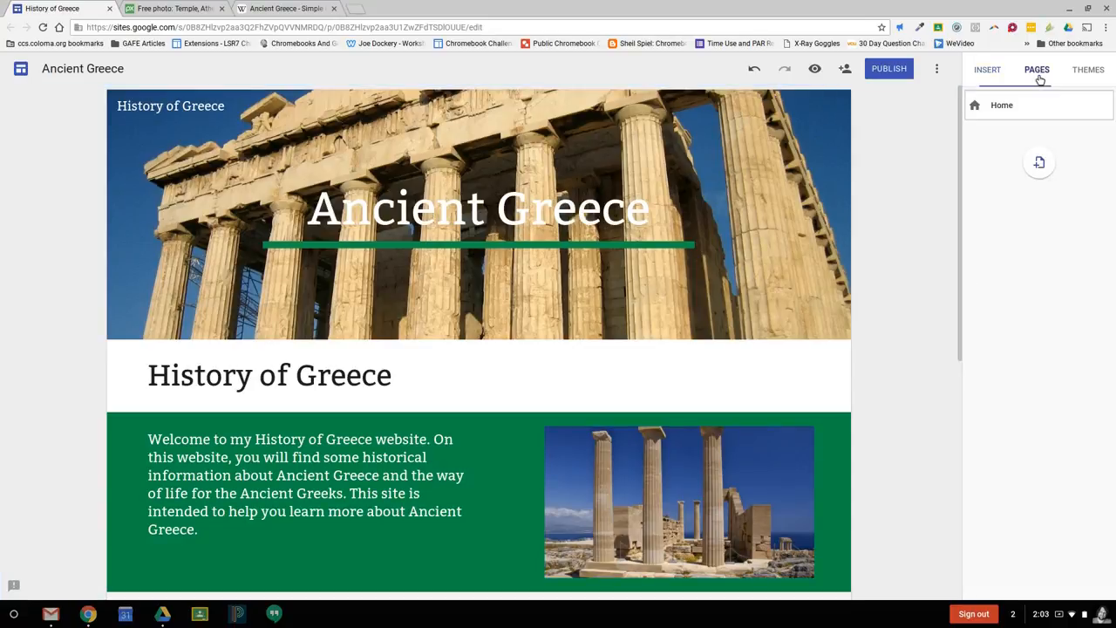
click(1041, 164)
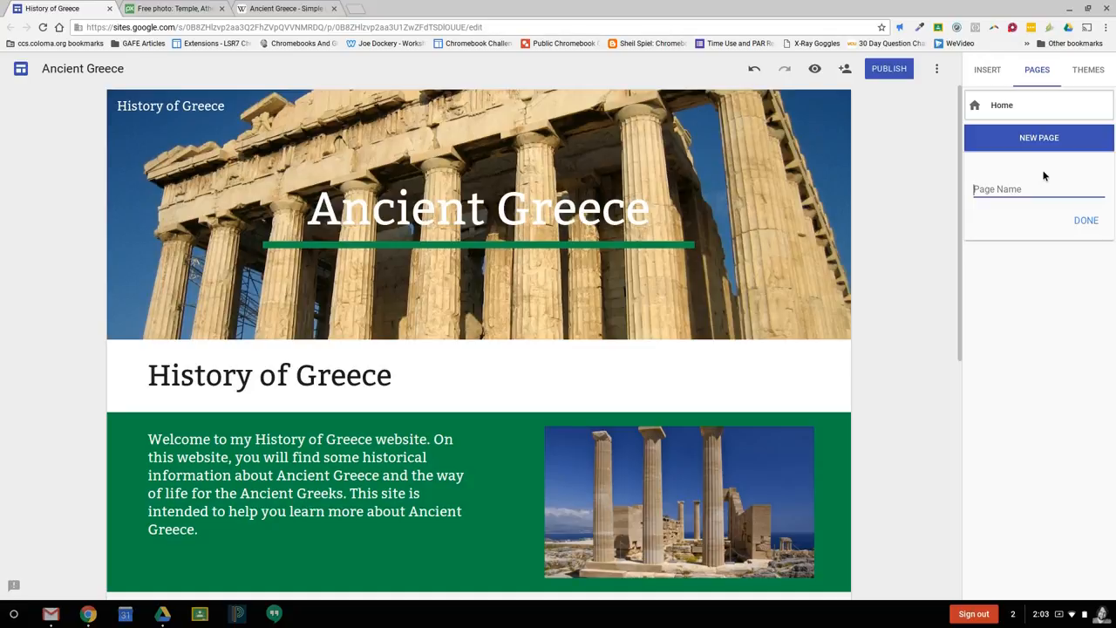
text(Religions)
click(1098, 223)
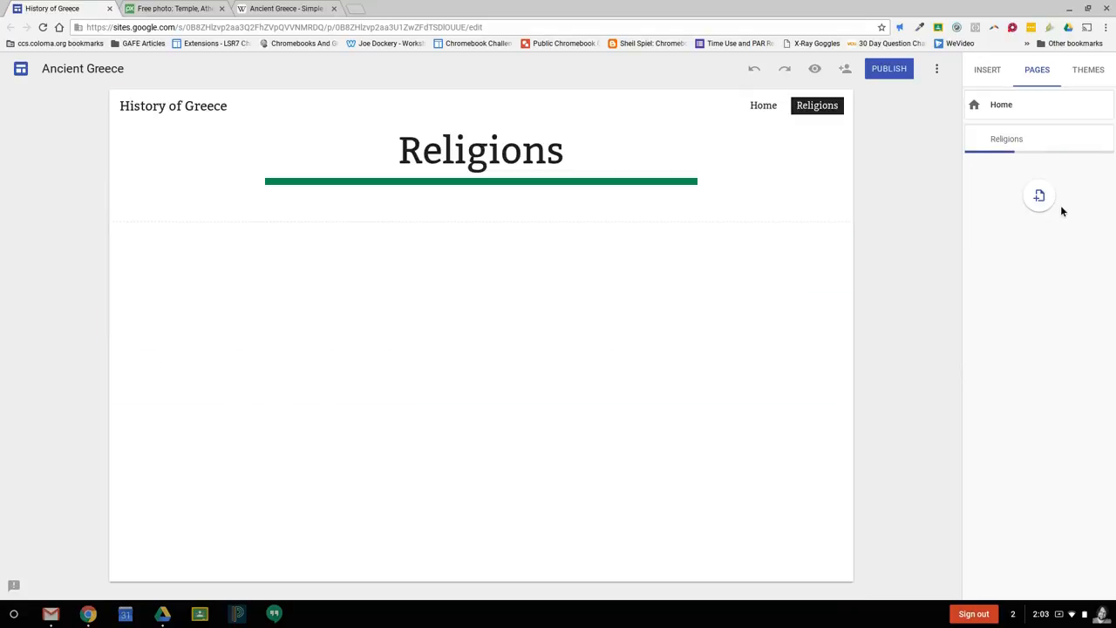
- Add a new page named "Greek Life" to the site
click(1044, 202)
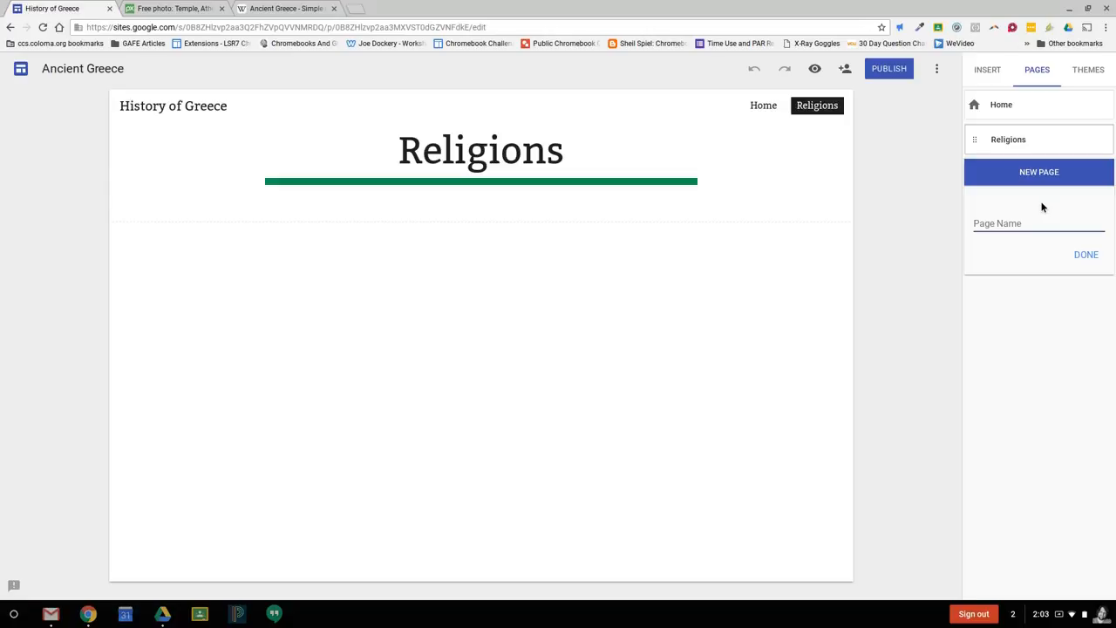
text(Greek Life)
click(1088, 261)
click(1088, 260)
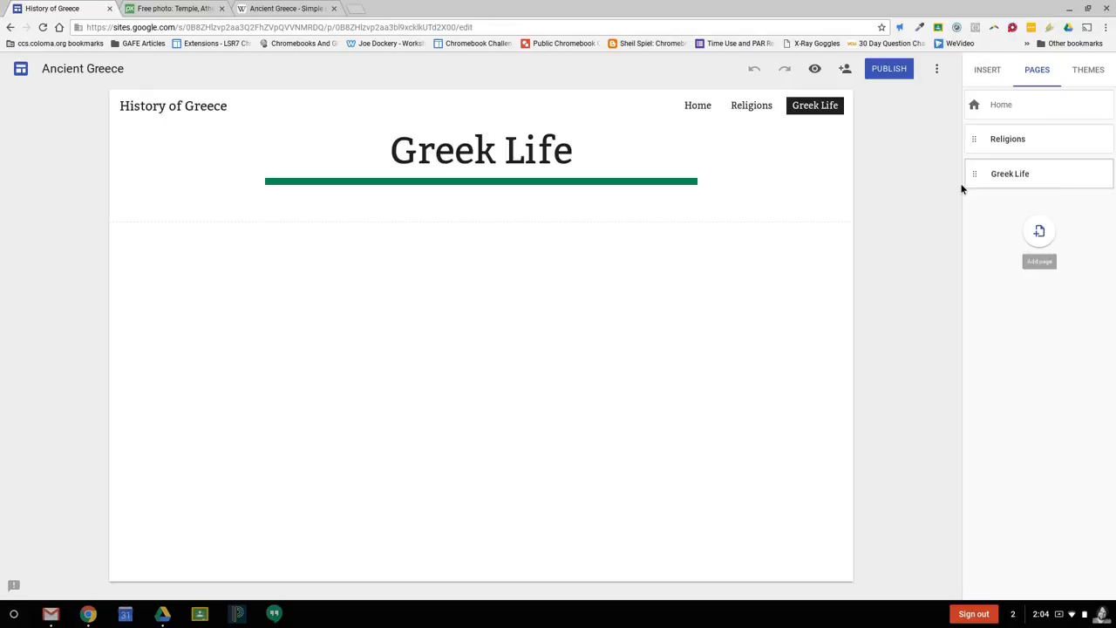
- Add a new page named "Greek Government" to the site
click(1041, 233)
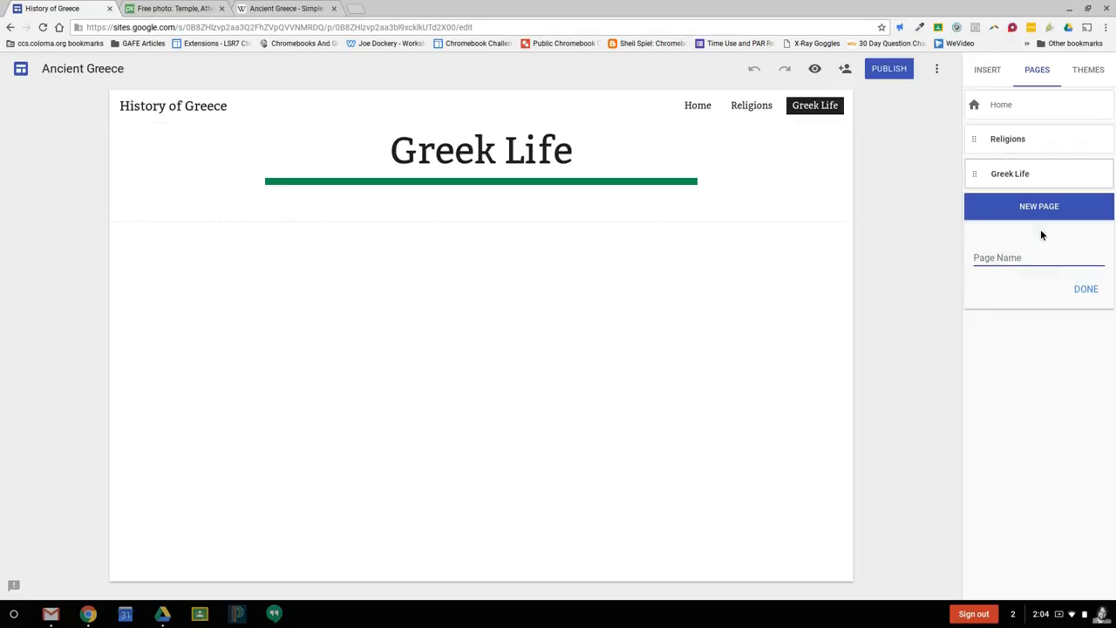
text(Greek Culture)
key(BackSpace)
key(BackSpace)
key(BackSpace)
key(BackSpace)
key(BackSpace)
key(BackSpace)
key(BackSpace)
text(Government)
click(1086, 293)
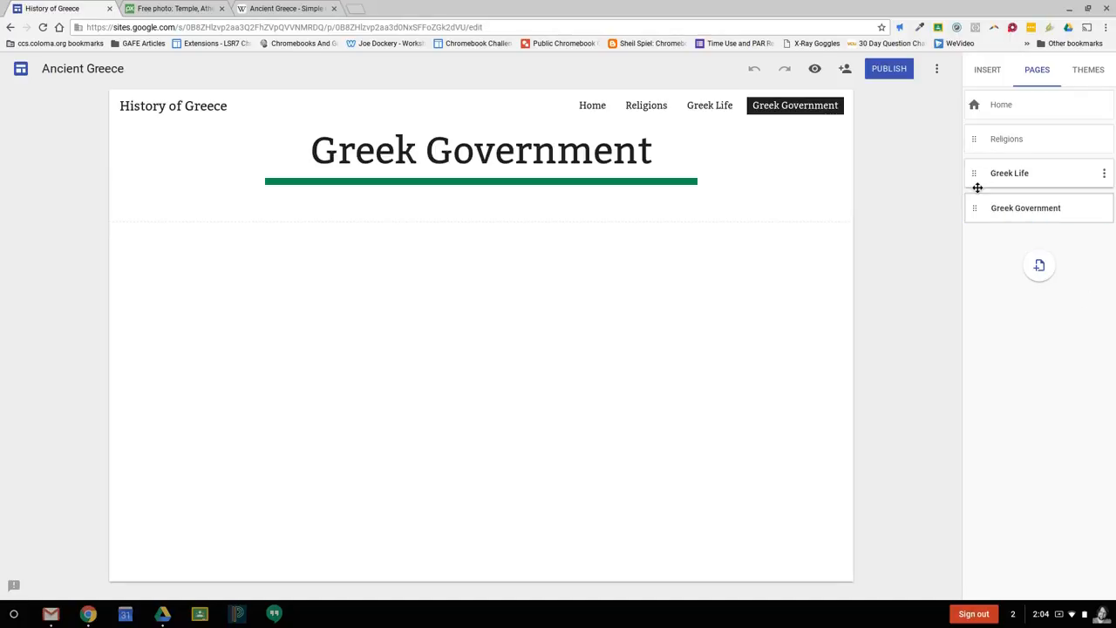
- Move the Religions page below Greek Life in the site's page order
drag(978, 141, 968, 162)
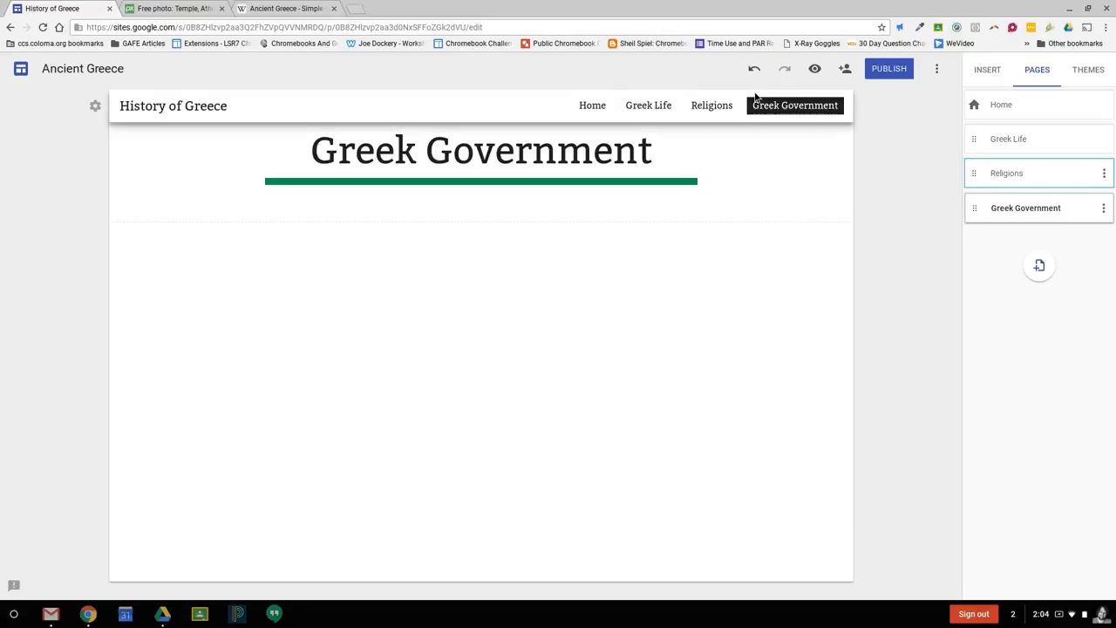
click(912, 152)
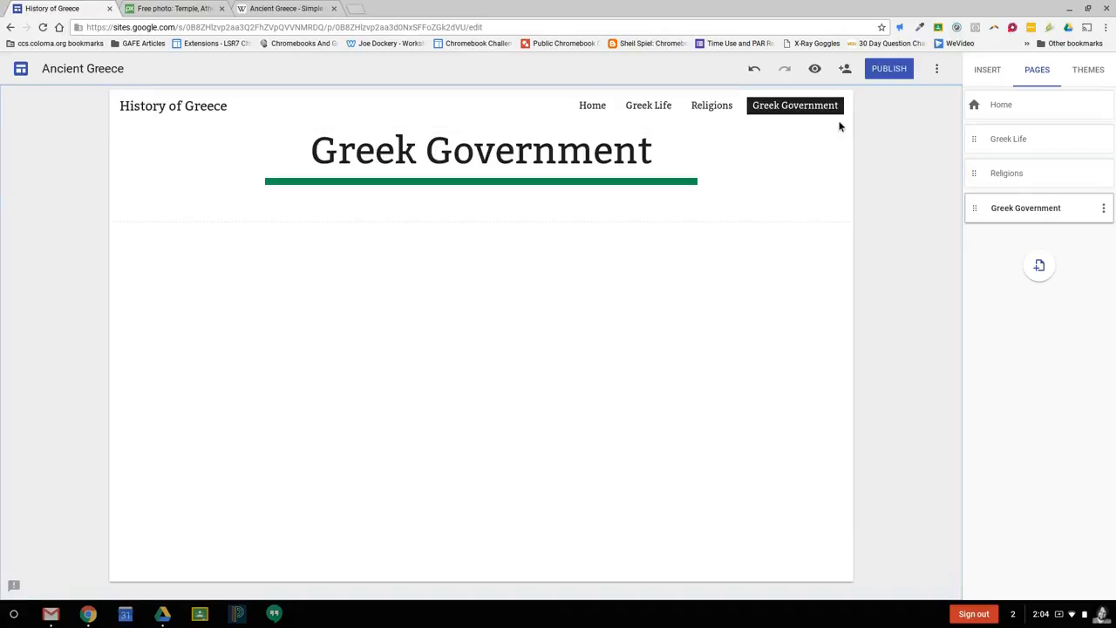
- Open the Religions page for editing and bring up the content insertion options in its blank area
click(726, 116)
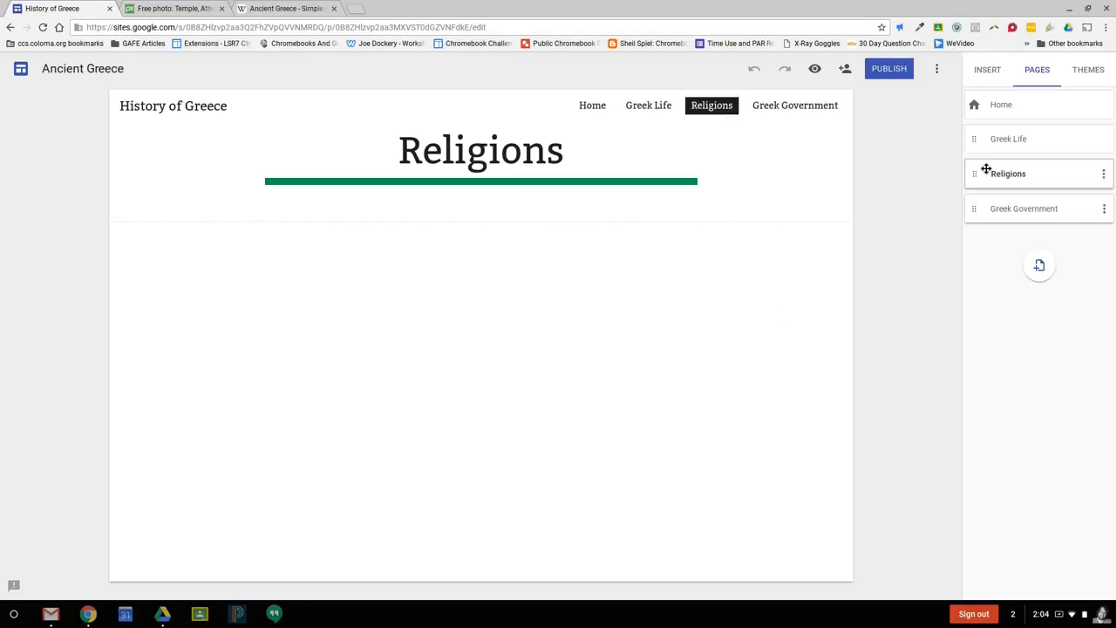
click(987, 69)
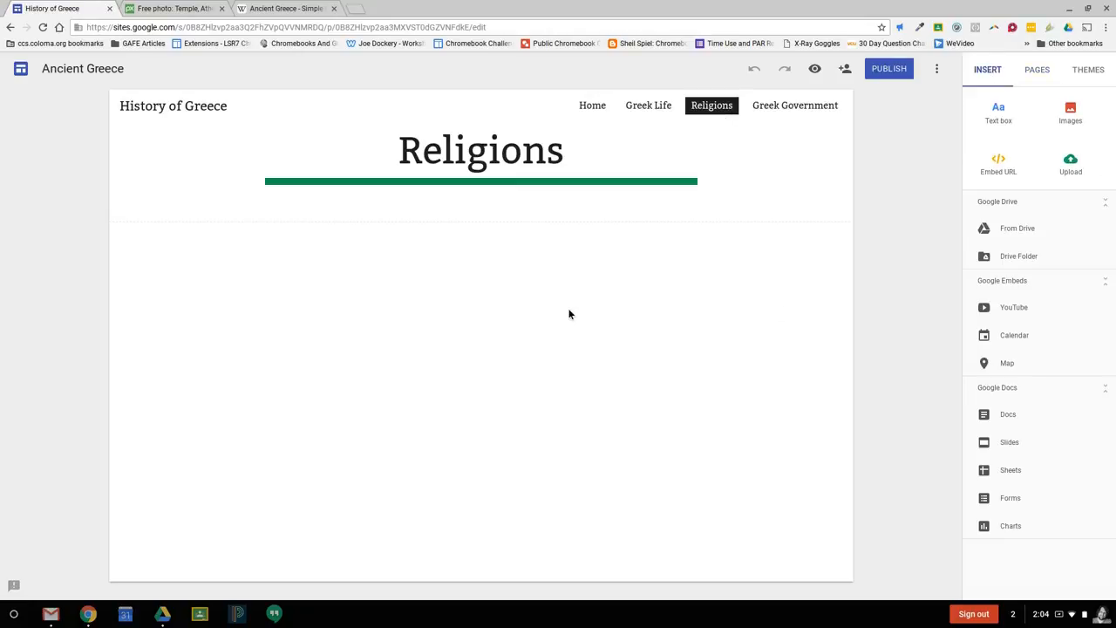
double_click(363, 330)
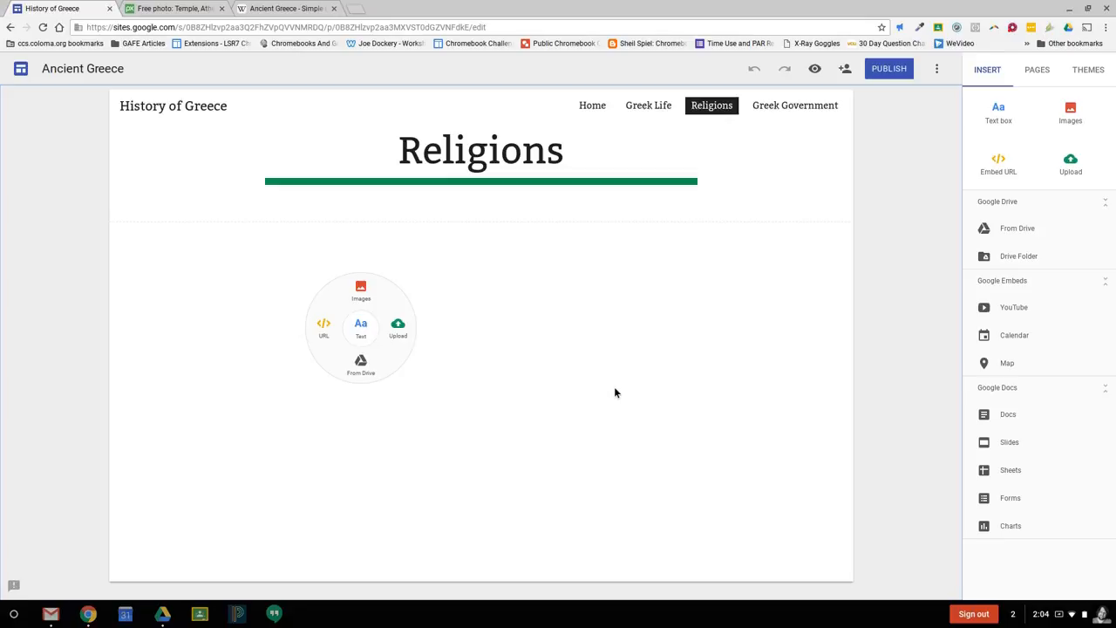